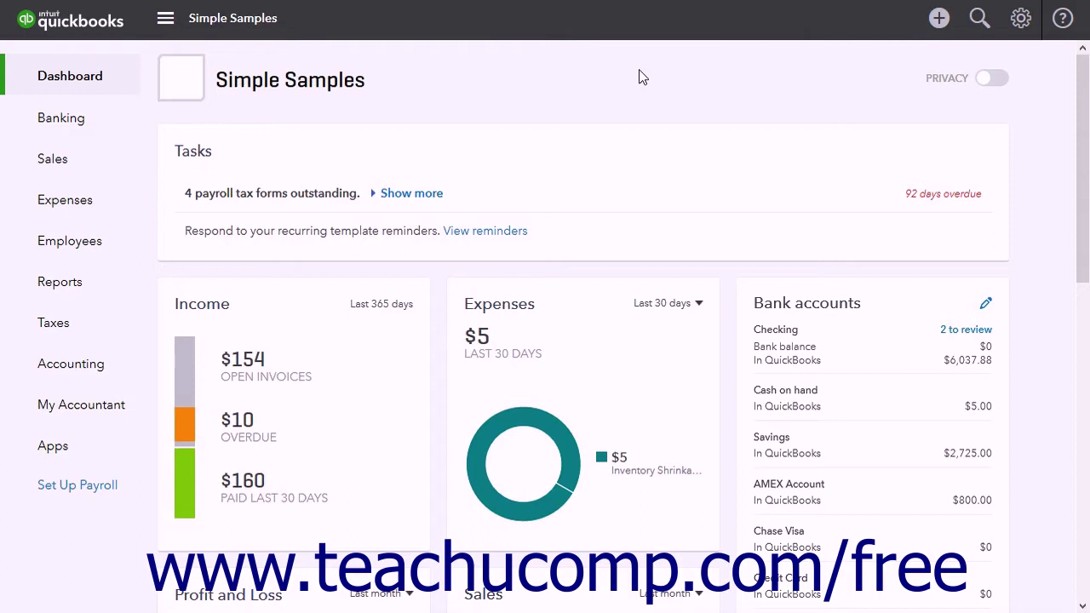
# Step: Open a new blank invoice from the Create menu's Customers section
pyautogui.click(940, 18)
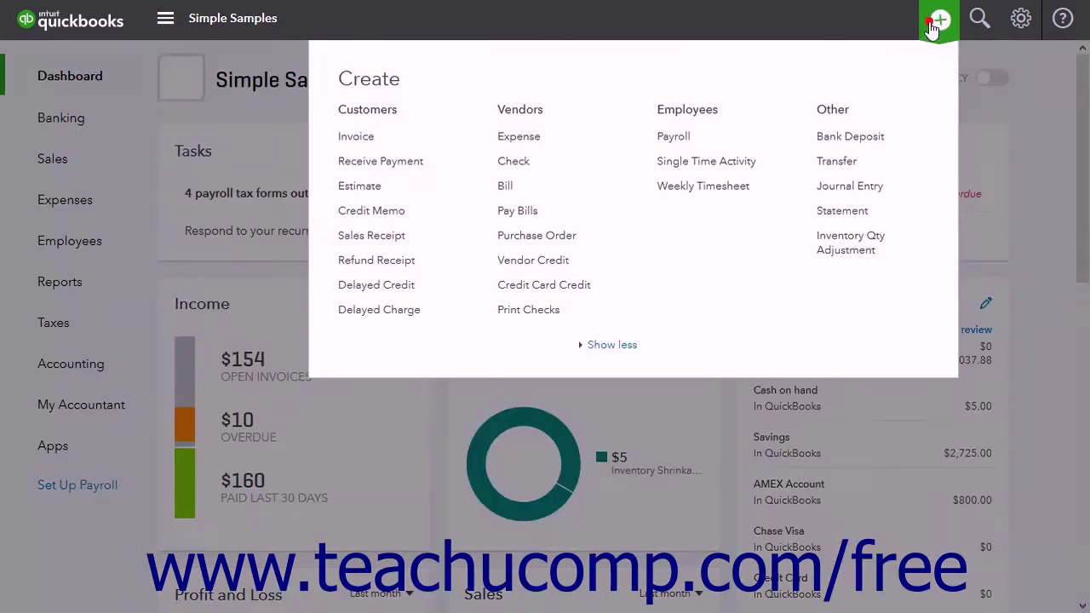
pyautogui.click(383, 139)
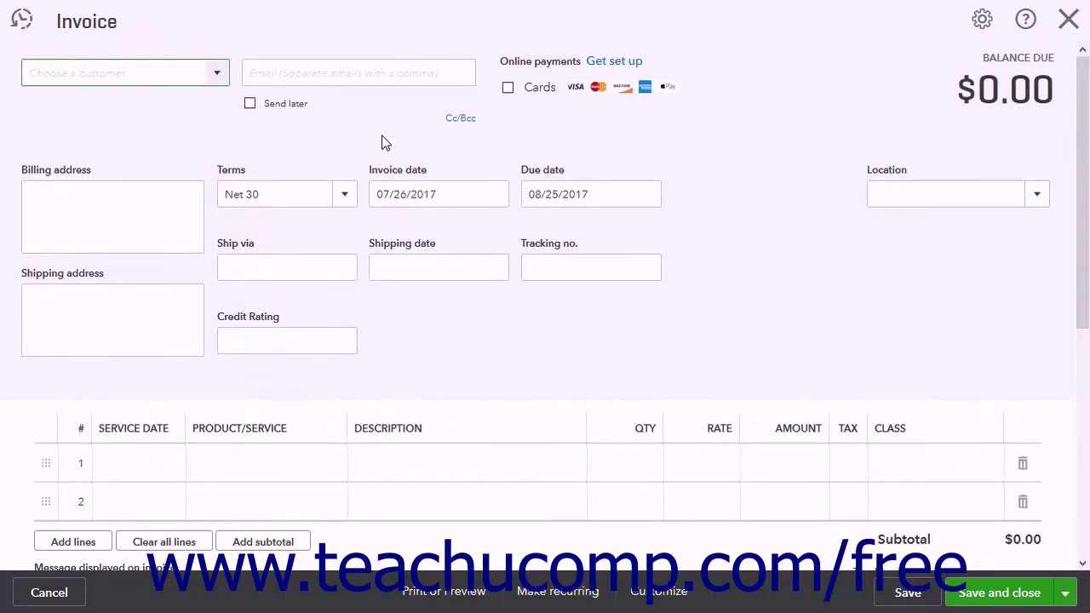
# Step: Select Compco as the invoice customer so its billing and shipping addresses fill in
pyautogui.click(218, 74)
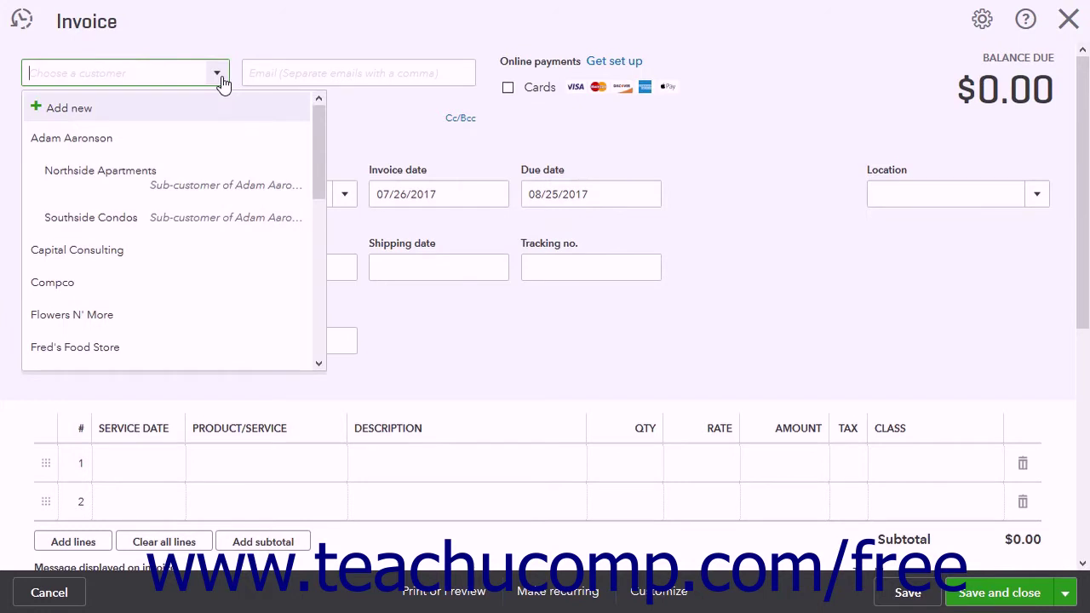
pyautogui.click(133, 282)
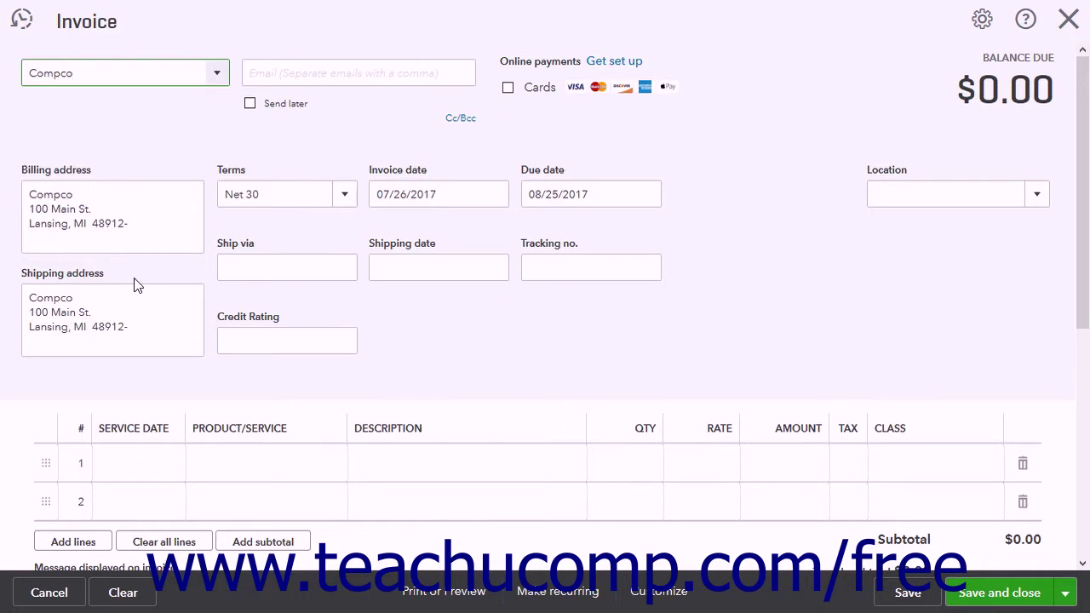
pyautogui.click(275, 72)
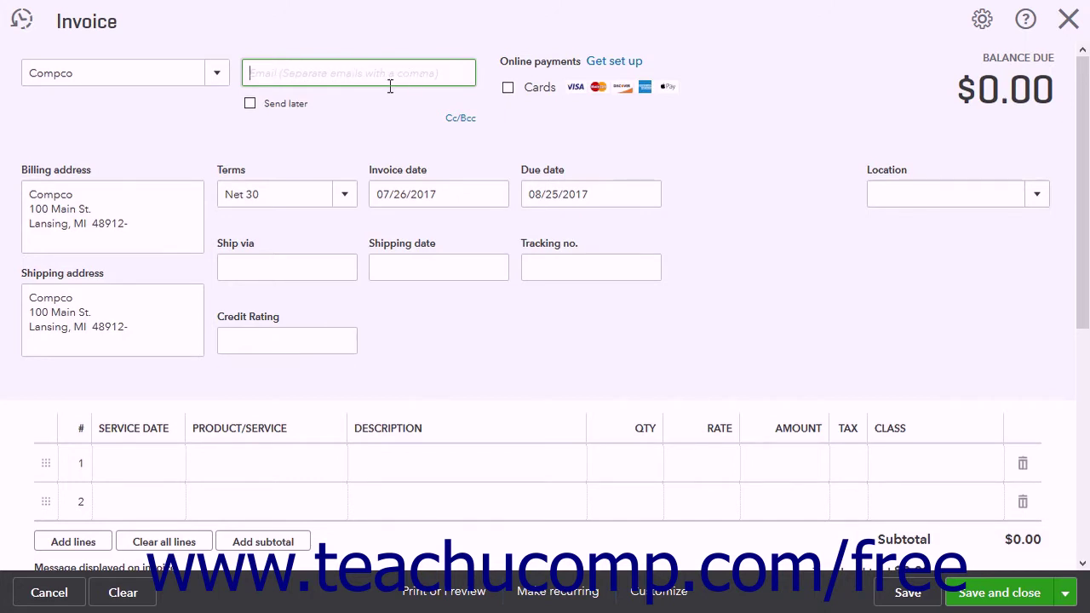
pyautogui.click(251, 103)
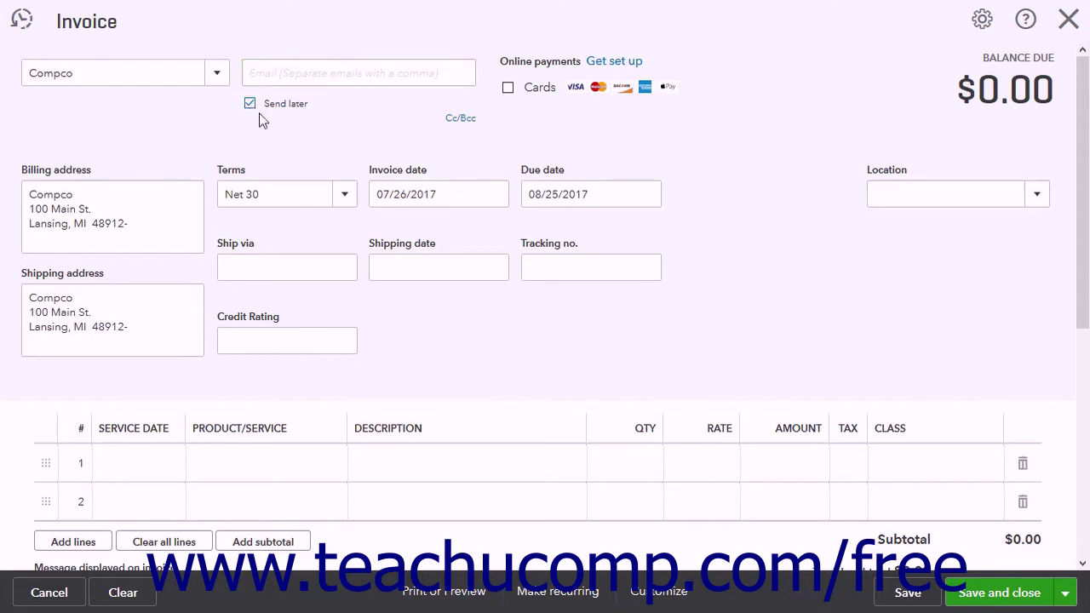
pyautogui.click(250, 103)
pyautogui.click(114, 201)
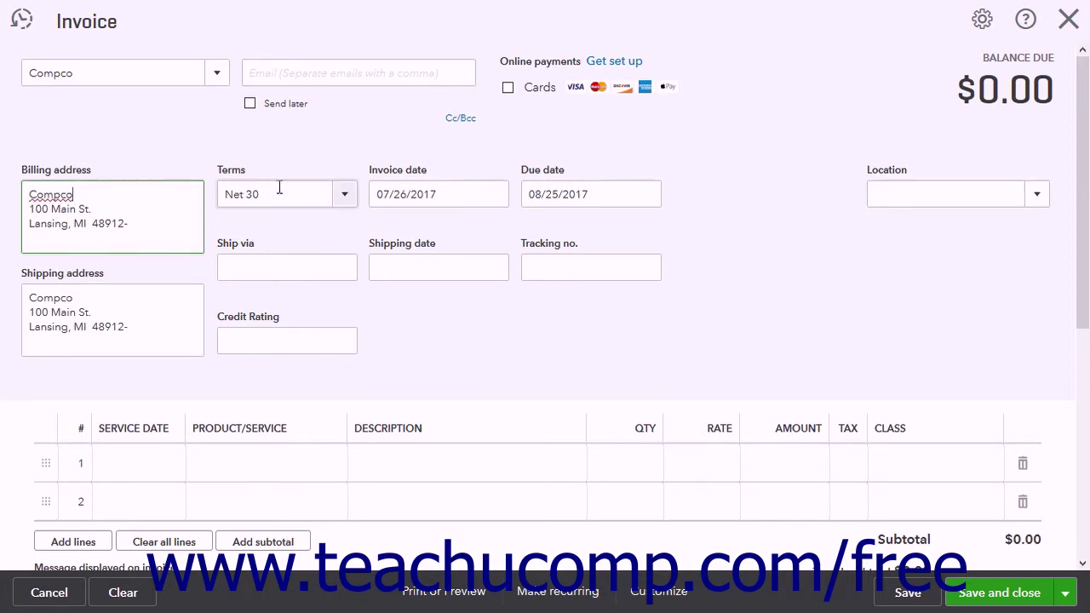
pyautogui.click(349, 195)
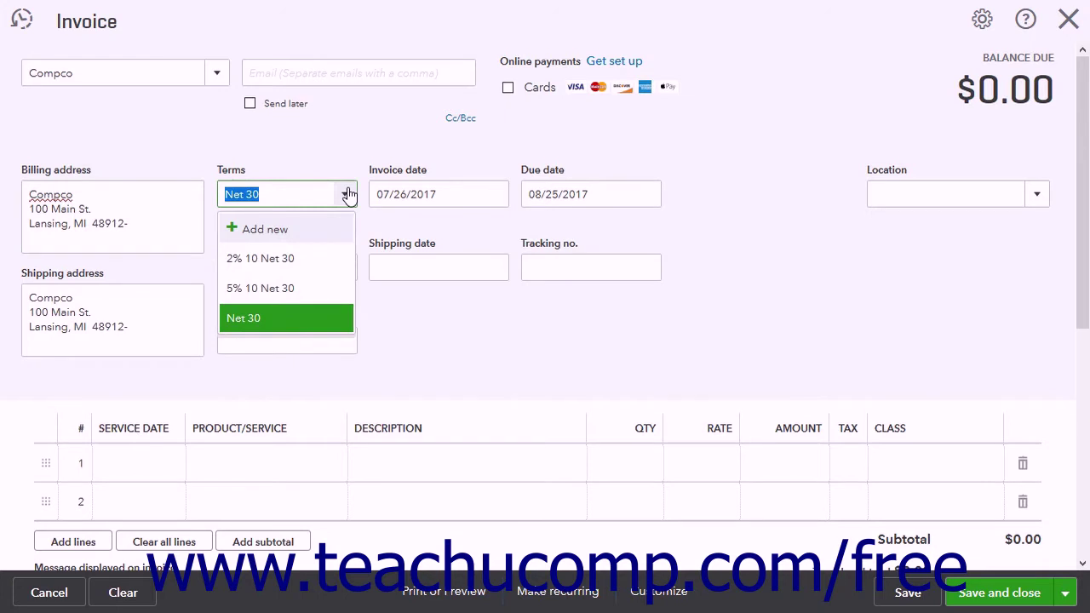
pyautogui.click(349, 195)
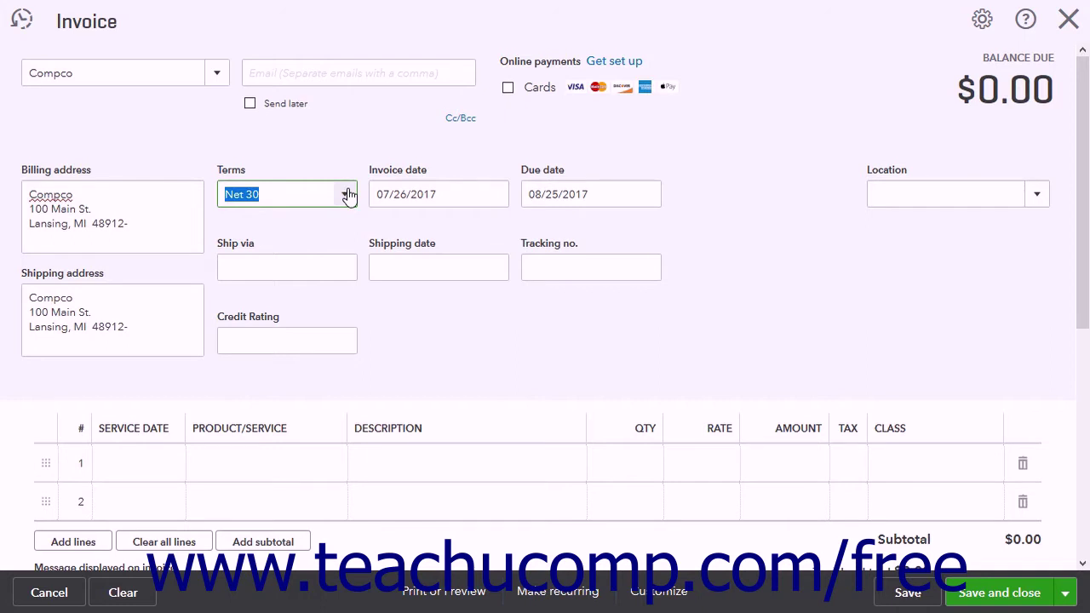
pyautogui.click(452, 196)
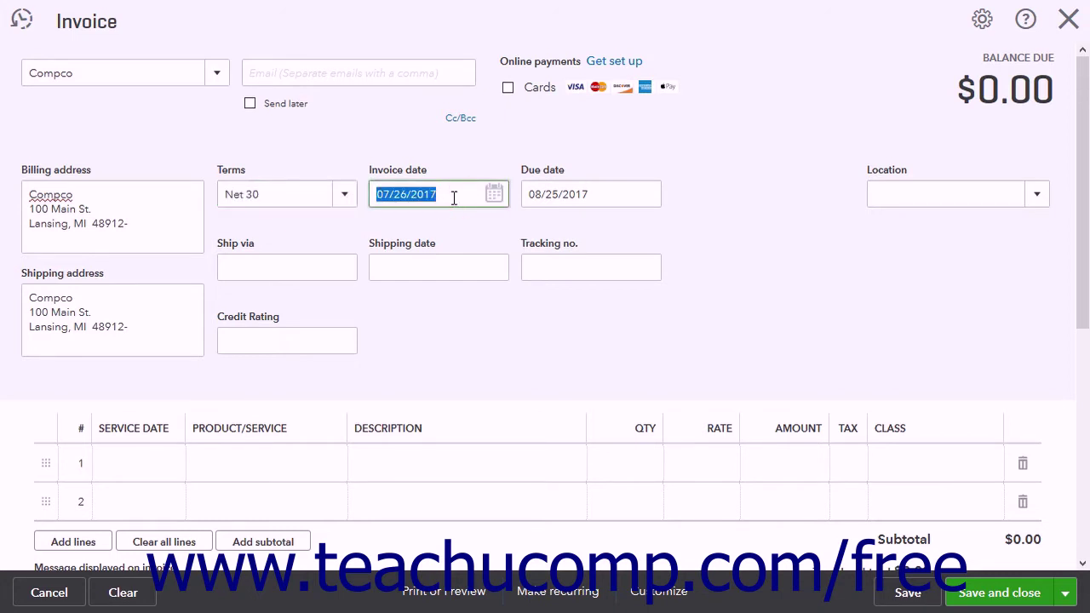
pyautogui.click(603, 192)
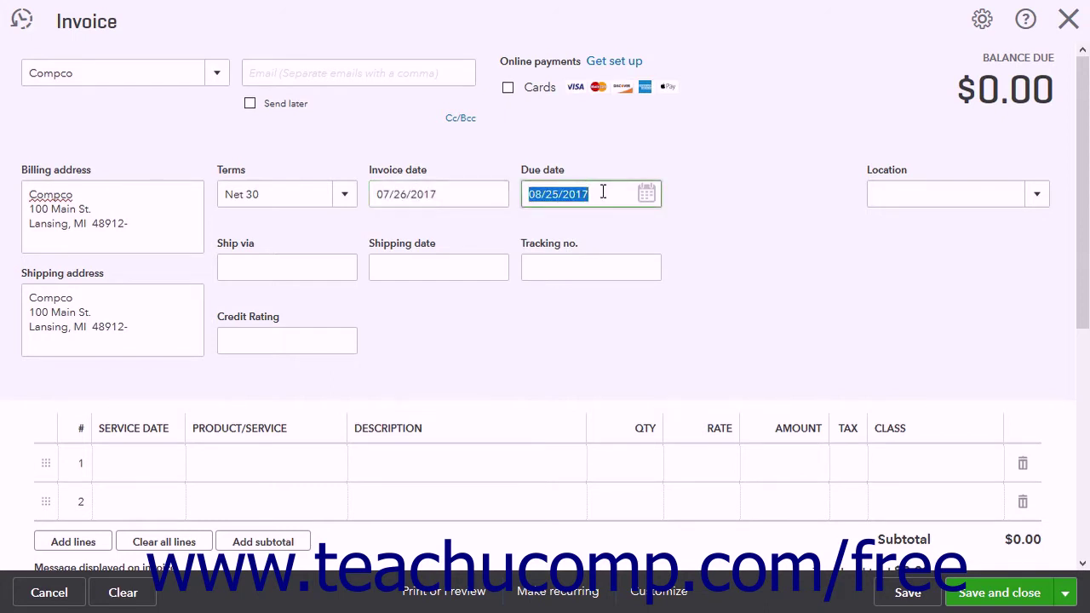
pyautogui.click(918, 194)
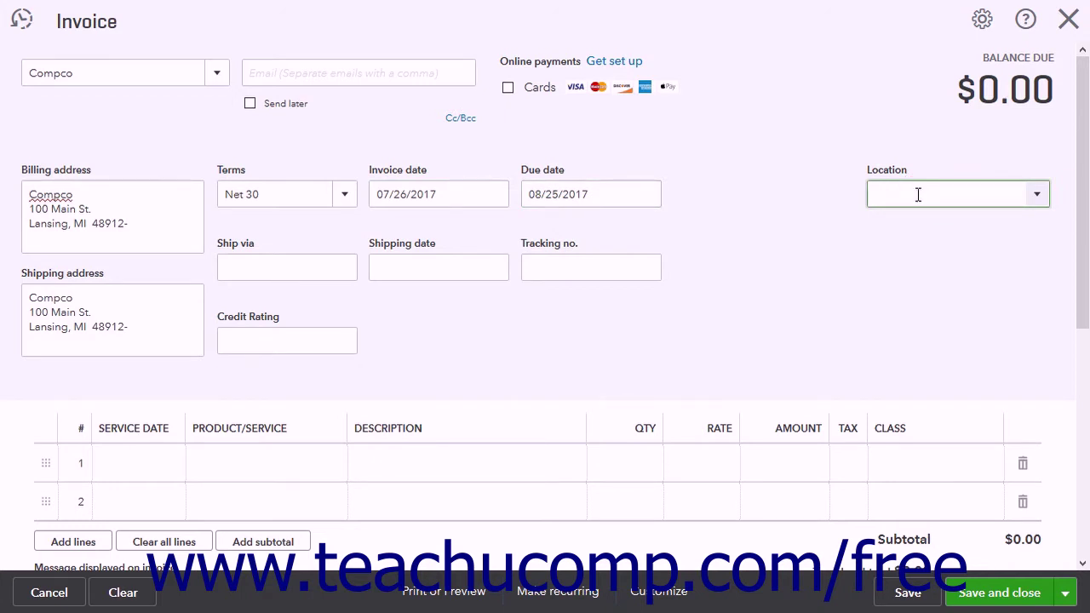
pyautogui.click(247, 270)
pyautogui.click(399, 268)
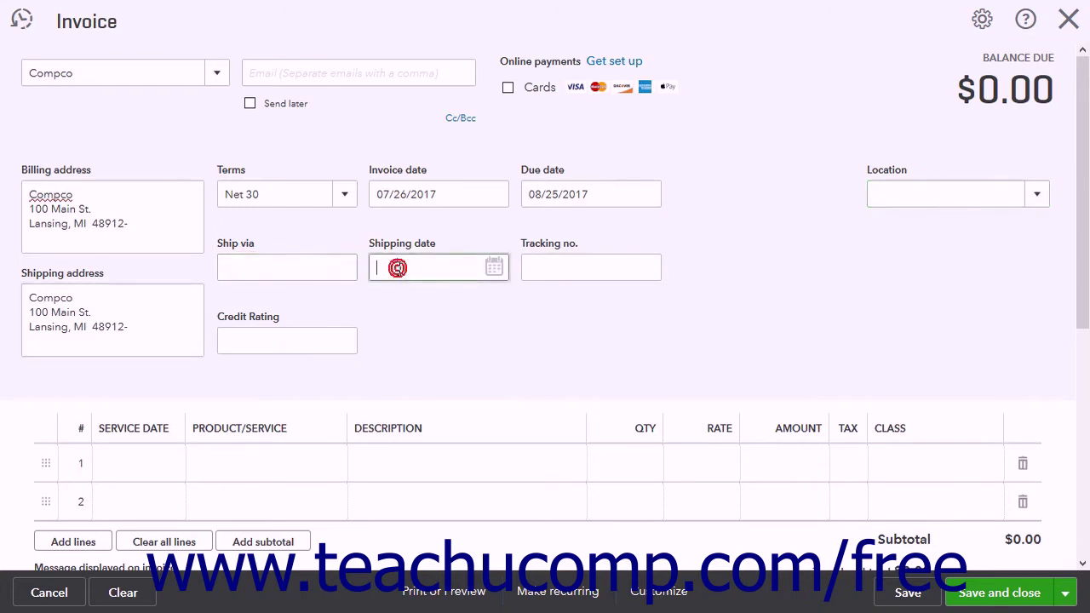
pyautogui.click(542, 270)
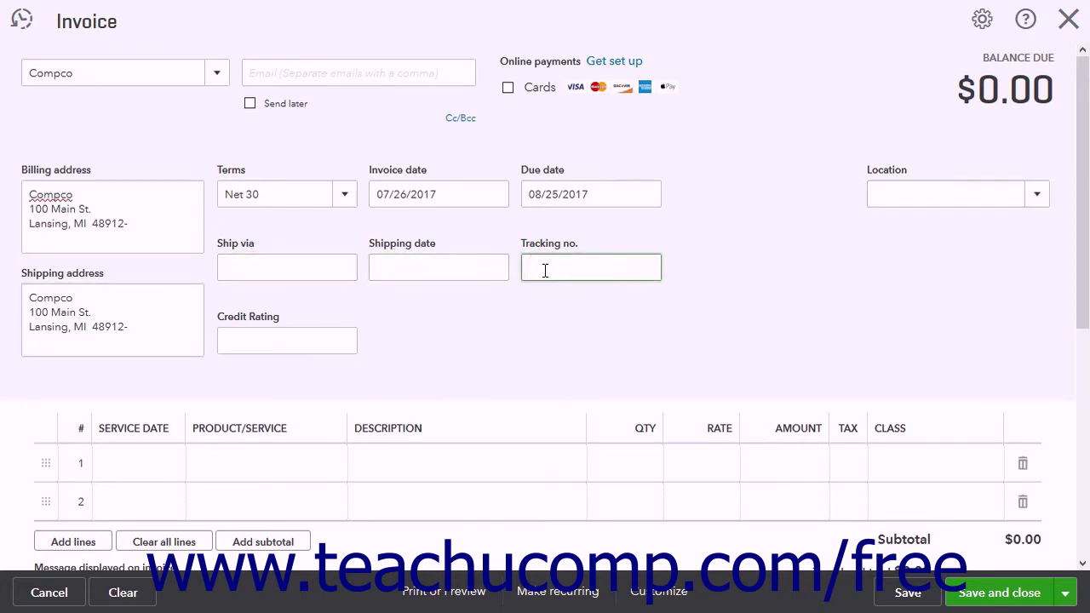
pyautogui.click(111, 307)
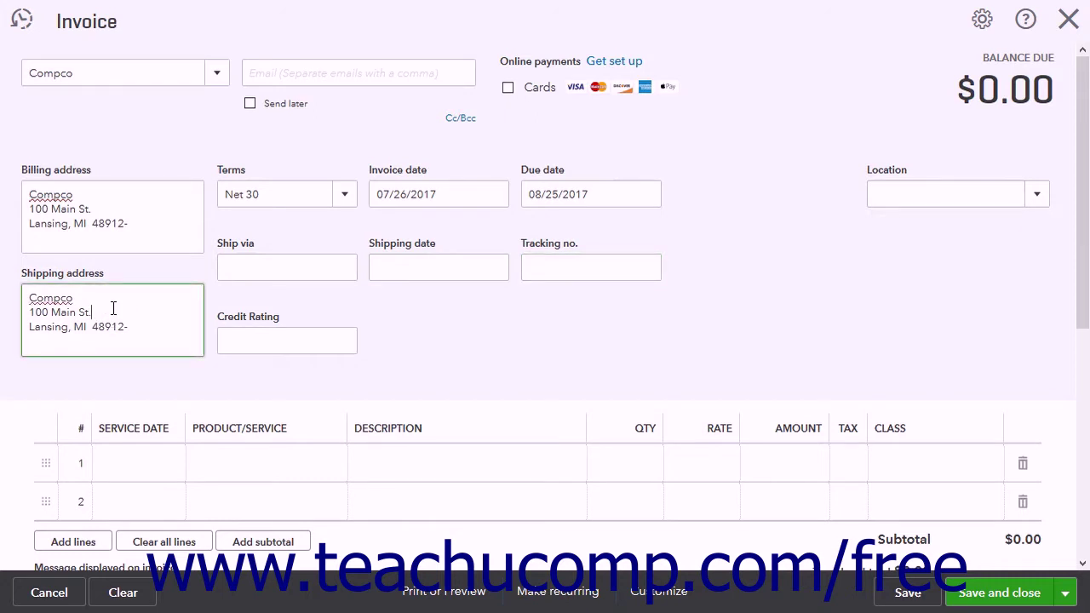
pyautogui.click(247, 339)
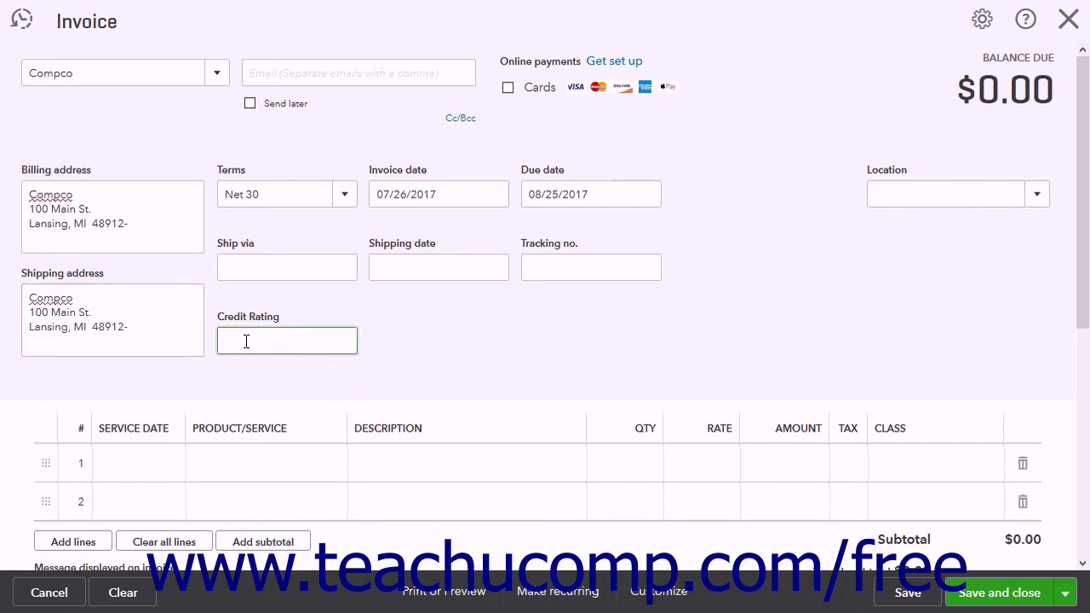
# Step: Scroll down to the empty product/service lines, MI Sales Tax and $0.00 total
pyautogui.scroll(-3, 245, 341)
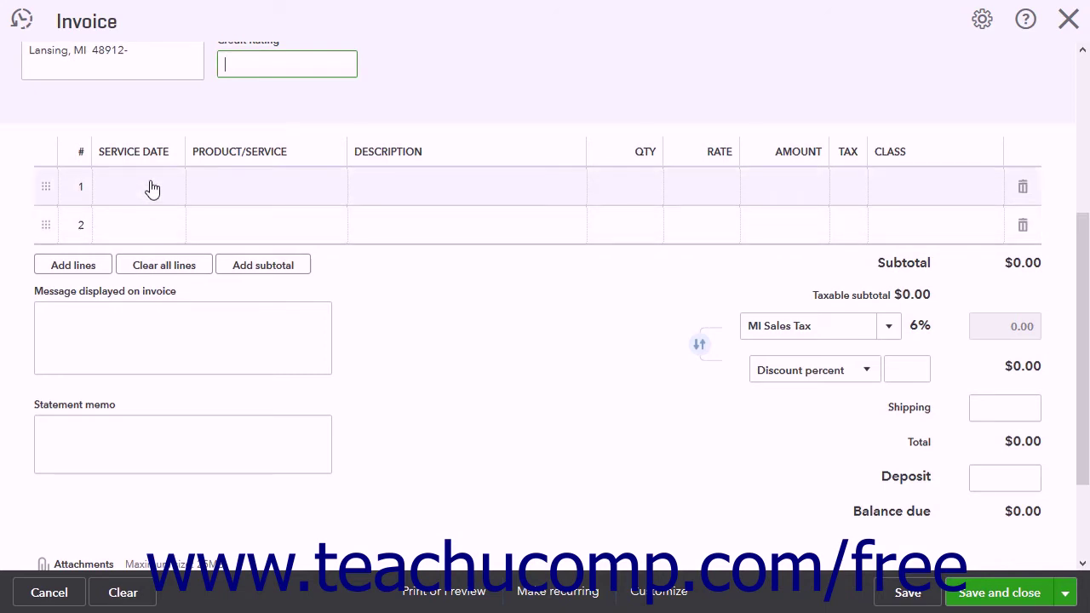
# Step: Add Edging as the first line item, quantity 1 at rate 10
pyautogui.click(244, 187)
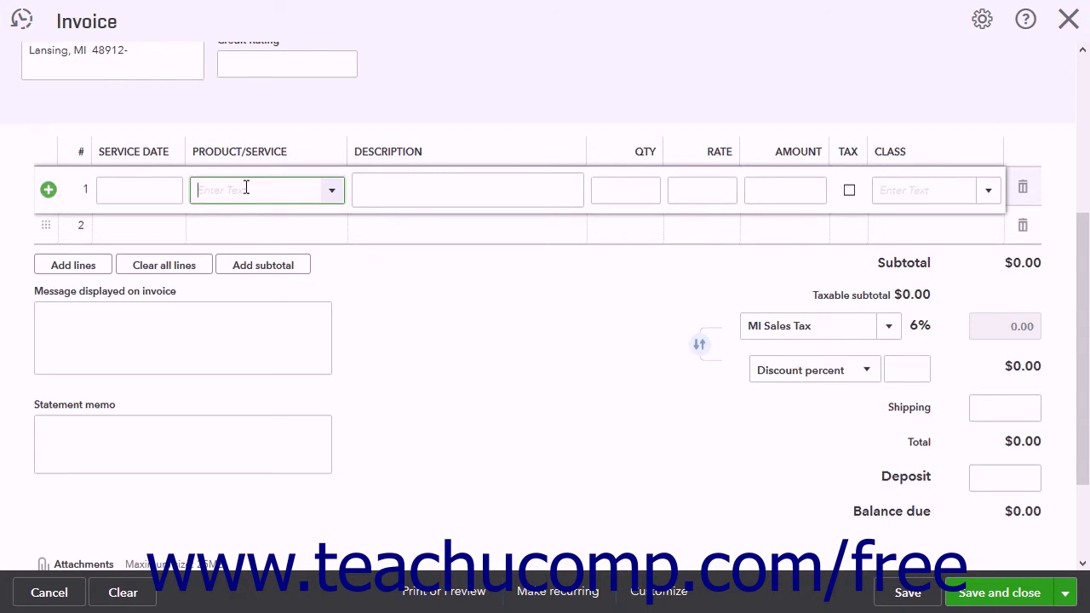
pyautogui.click(333, 195)
pyautogui.scroll(-5, 340, 281)
pyautogui.click(341, 280)
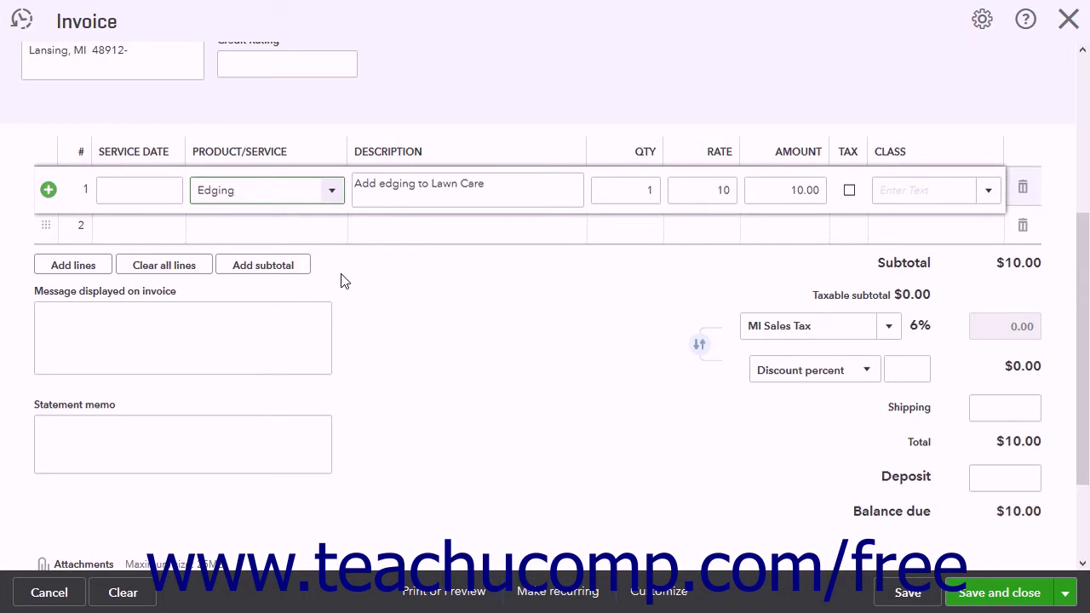
pyautogui.click(512, 186)
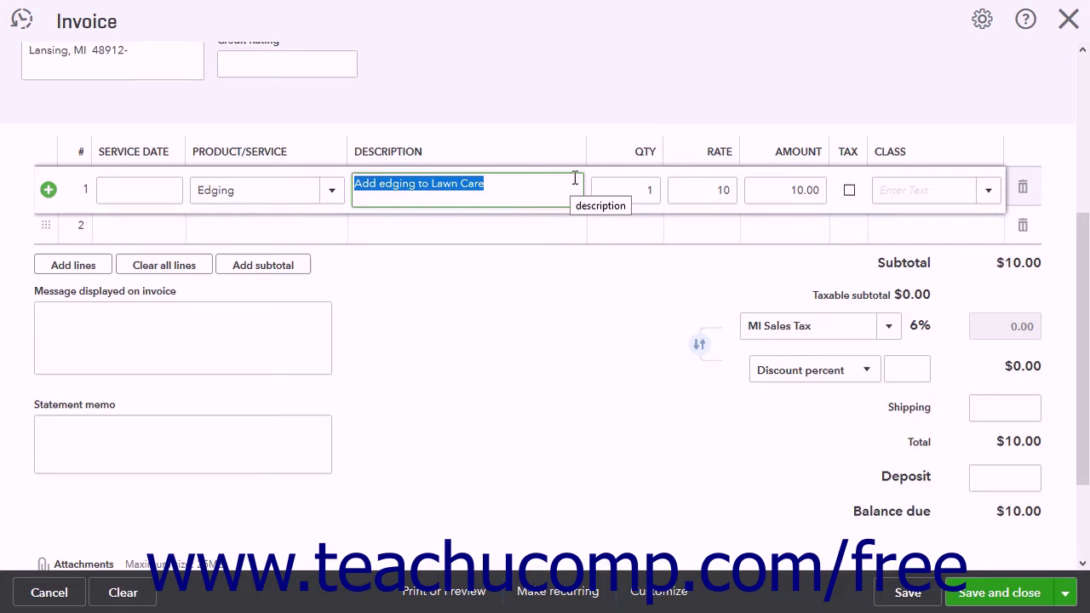
# Step: Change the Edging quantity to 2, bringing the amount and total to $20.00
pyautogui.click(610, 189)
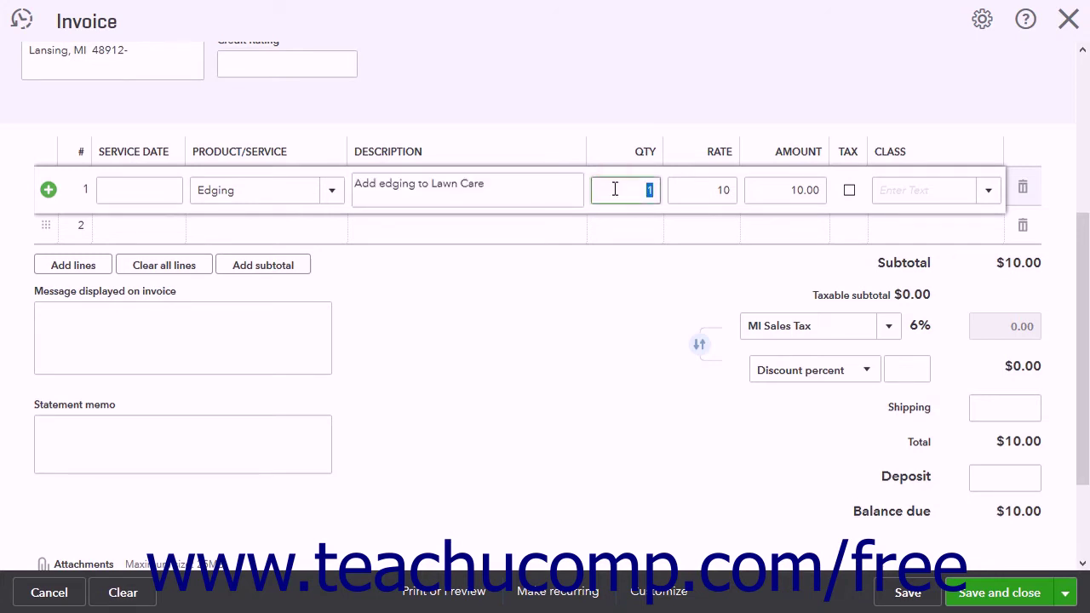
pyautogui.write('2')
pyautogui.click(716, 189)
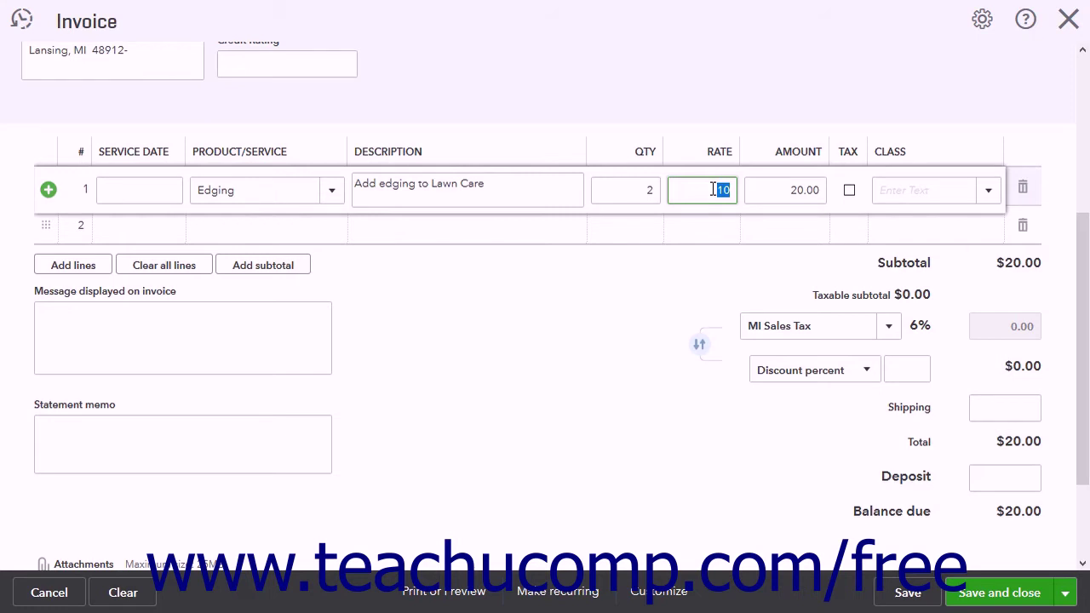
pyautogui.click(776, 191)
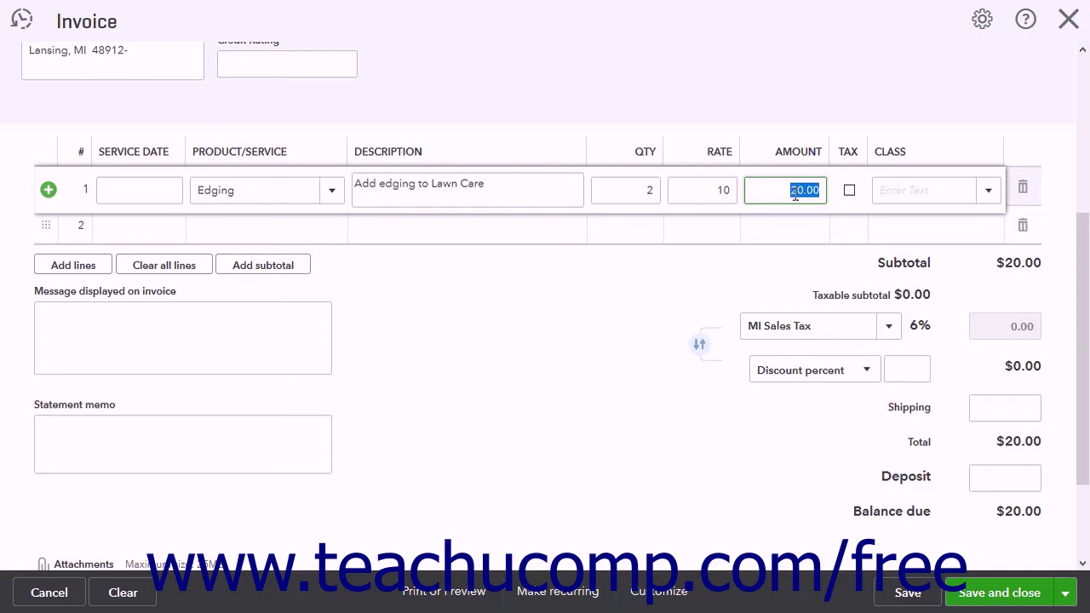
pyautogui.click(890, 194)
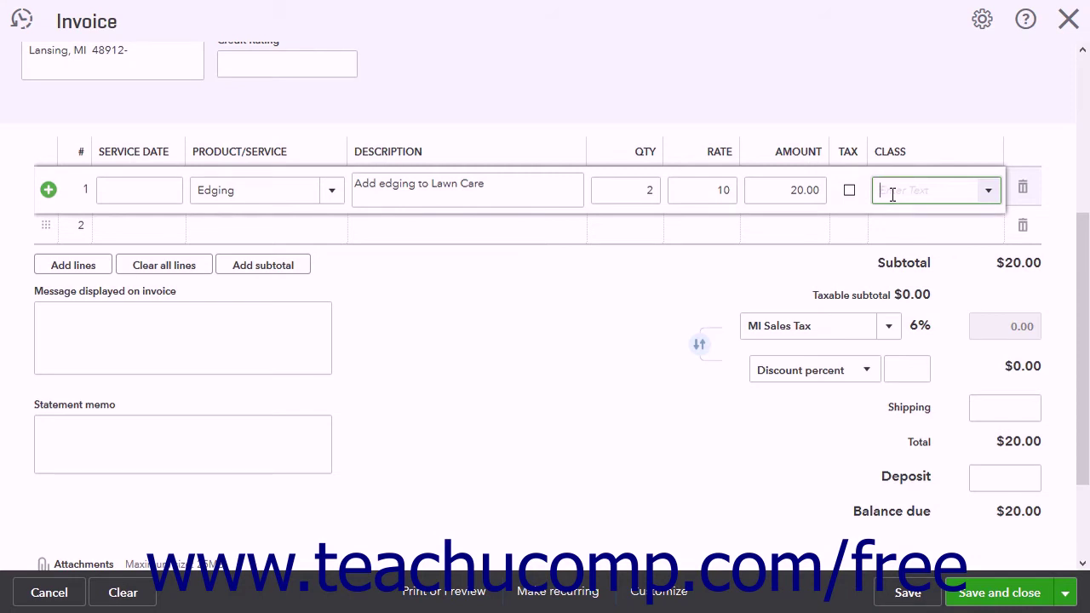
pyautogui.click(283, 226)
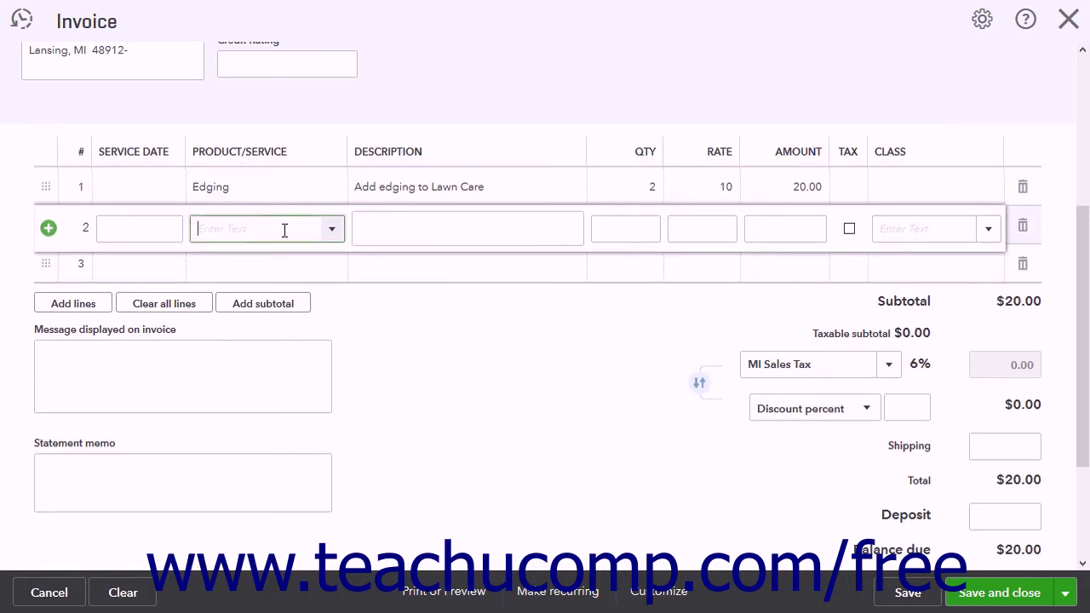
# Step: Add Lawn Care on line 2 with quantity 2 at 25, for $50.00
pyautogui.click(333, 228)
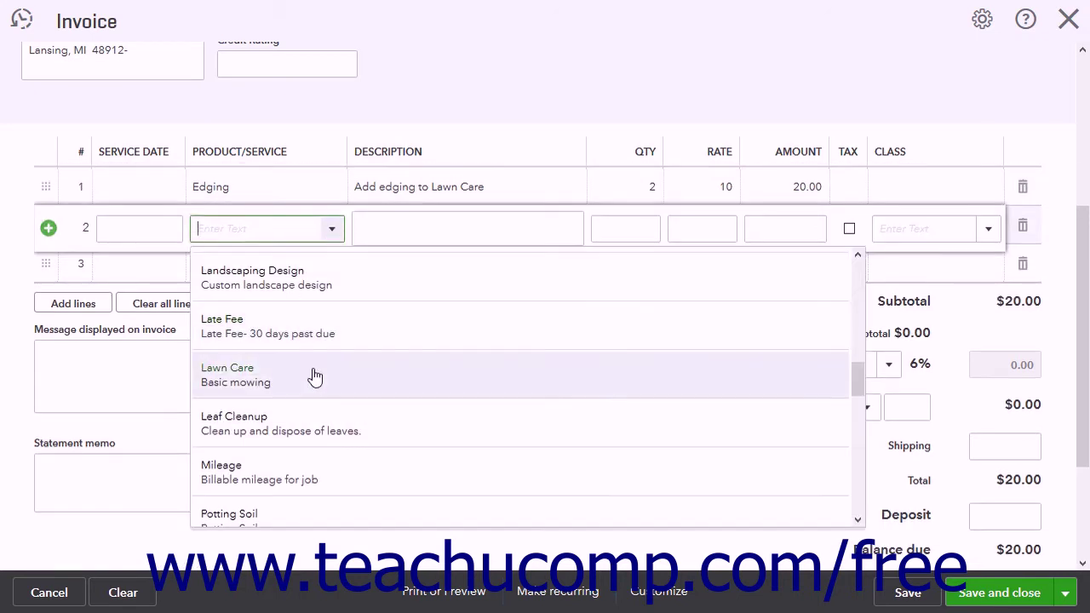
pyautogui.click(315, 375)
pyautogui.click(626, 225)
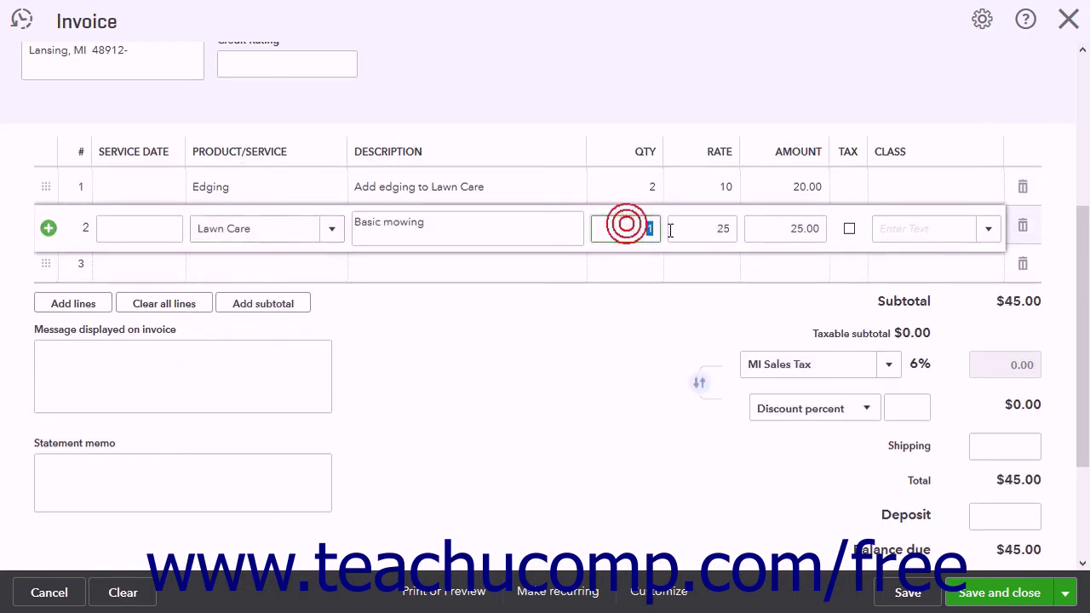
pyautogui.write('2')
pyautogui.click(687, 228)
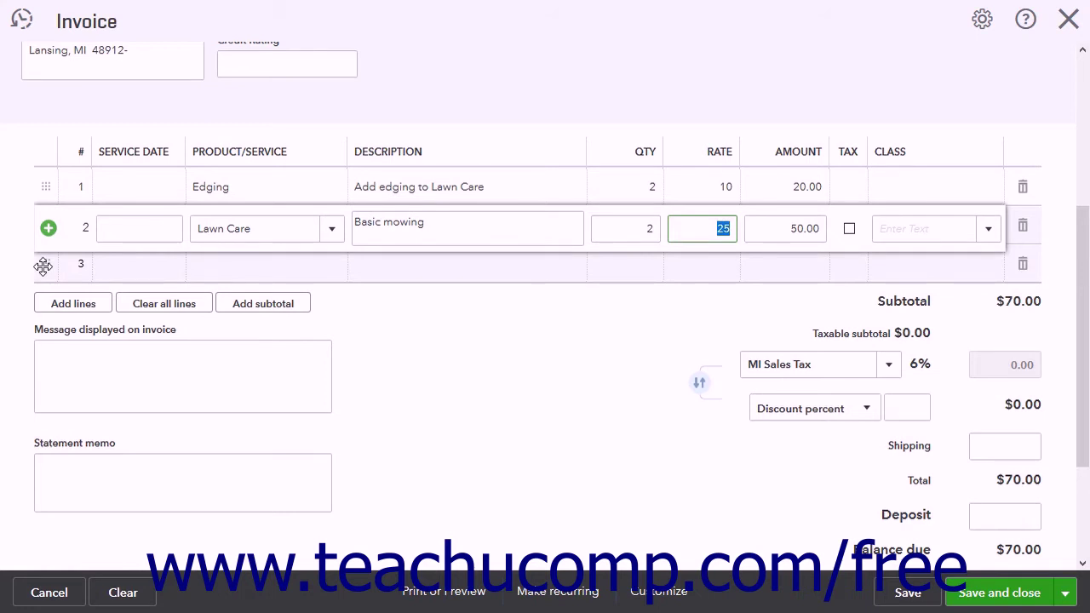
# Step: Reorder the lines and delete the blank one, leaving only Edging and Lawn Care
pyautogui.moveTo(42, 266); pyautogui.dragTo(44, 177)
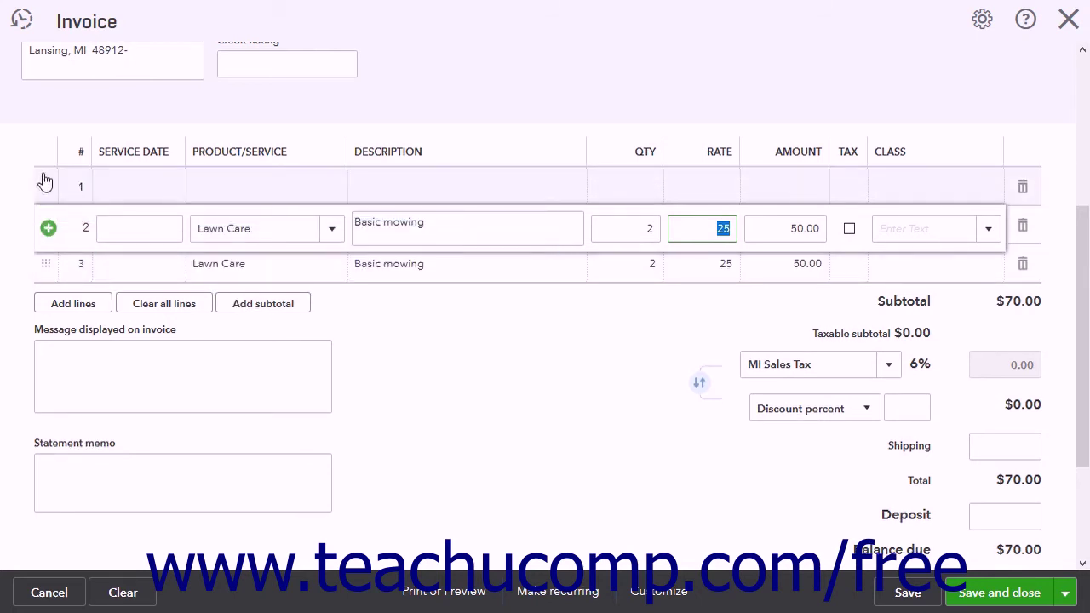
pyautogui.click(1023, 189)
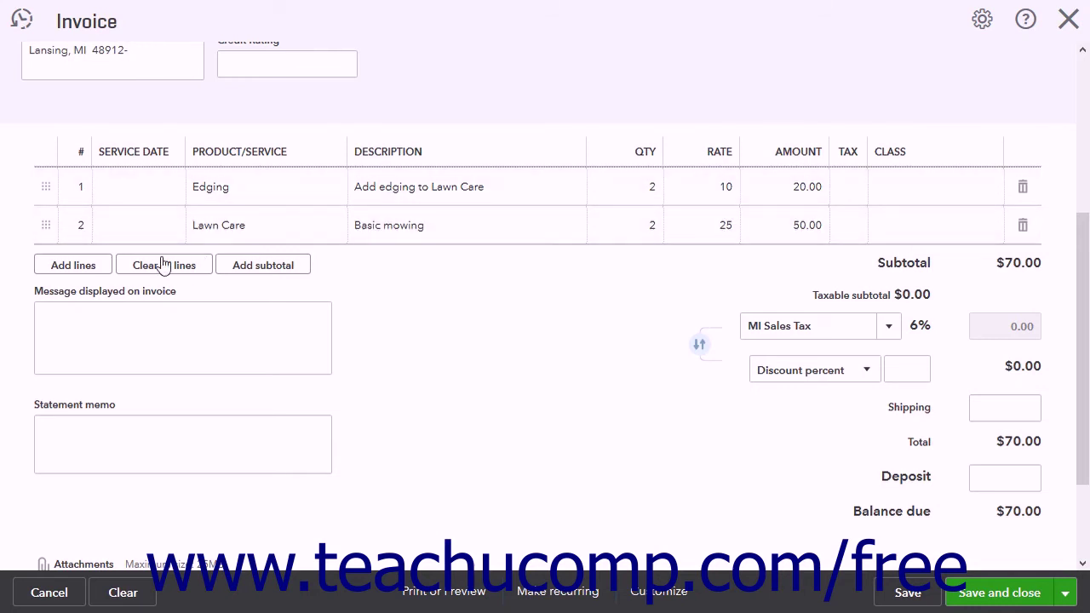
pyautogui.click(100, 272)
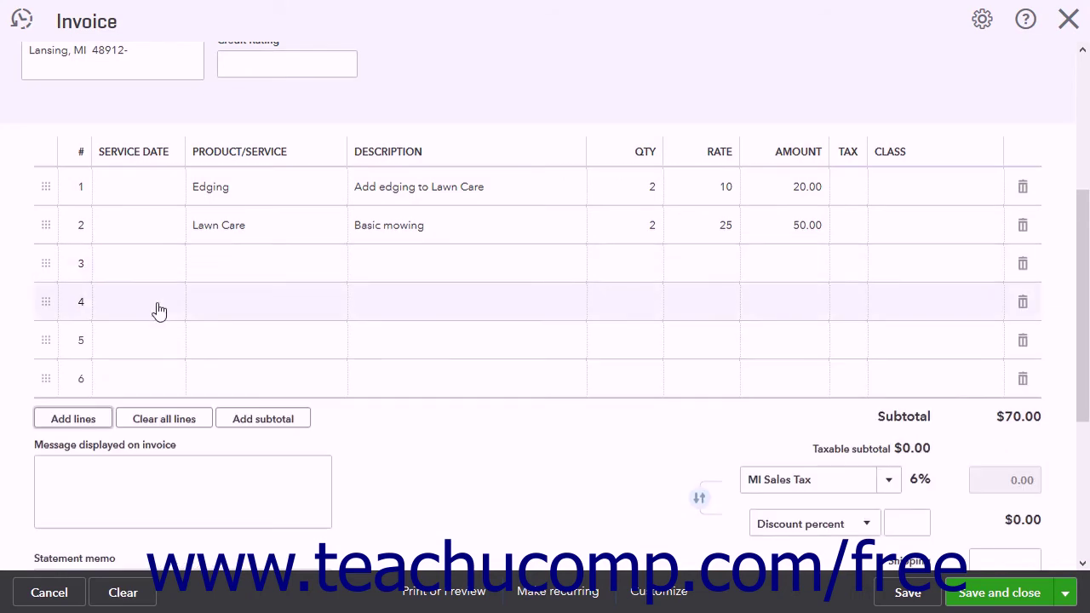
pyautogui.click(1023, 265)
pyautogui.click(1023, 265)
pyautogui.click(1023, 264)
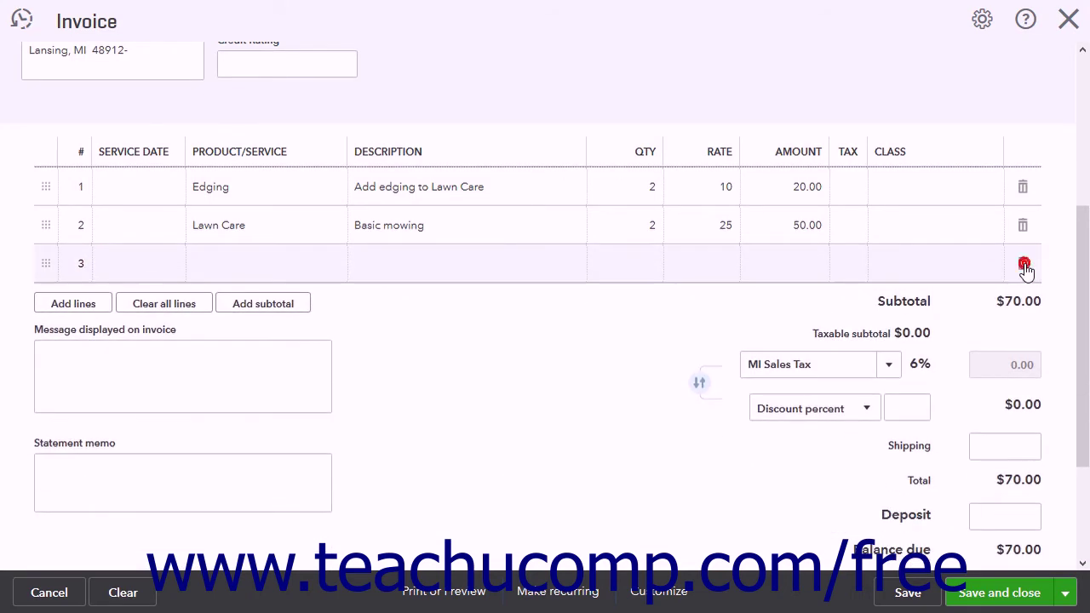
pyautogui.click(1024, 265)
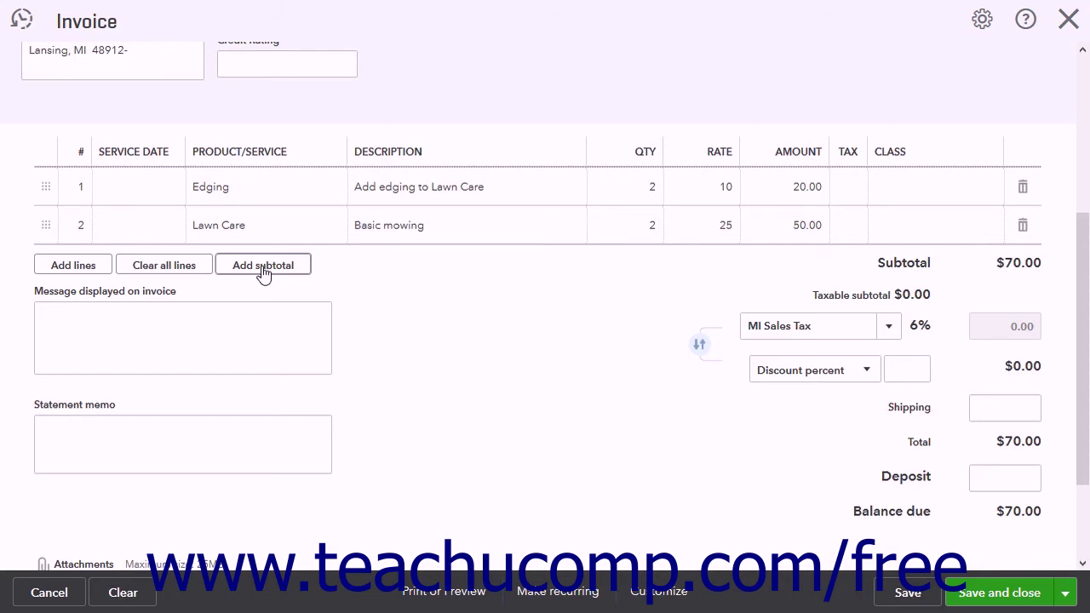
pyautogui.click(184, 315)
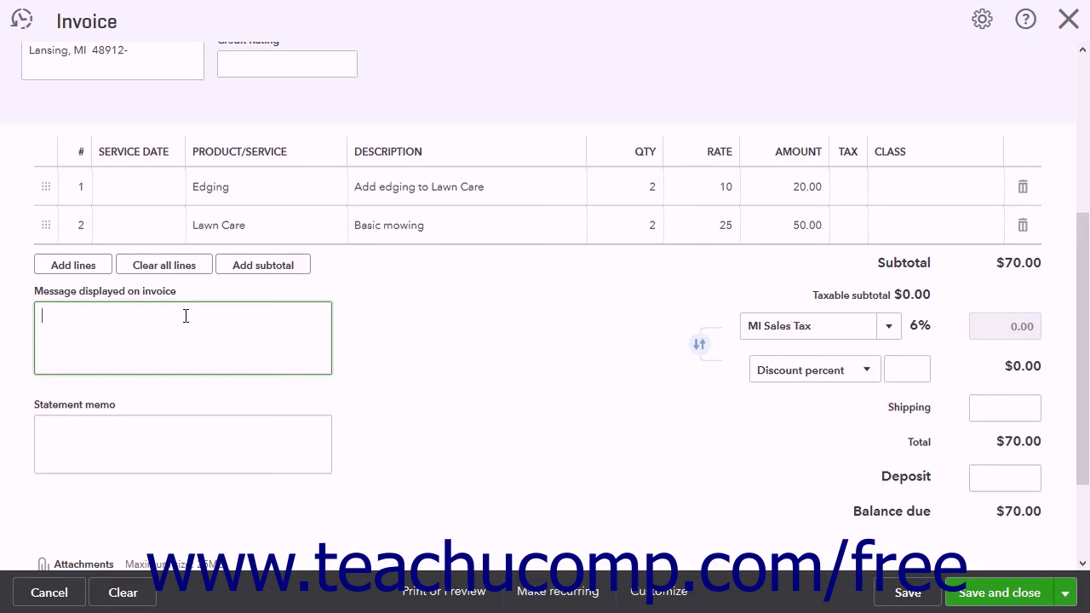
pyautogui.click(108, 461)
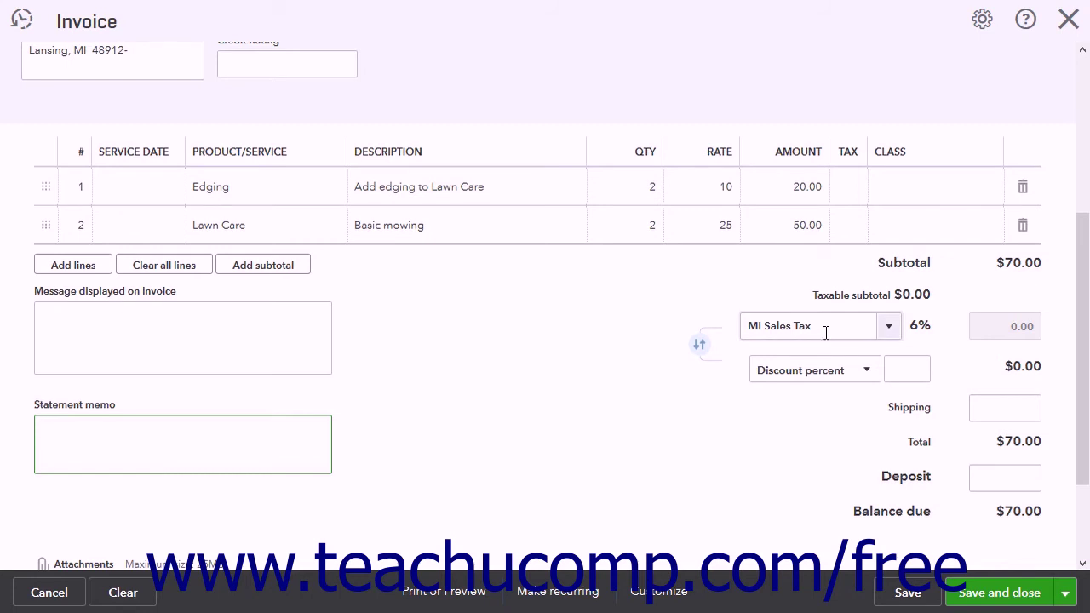
pyautogui.click(891, 330)
pyautogui.click(891, 330)
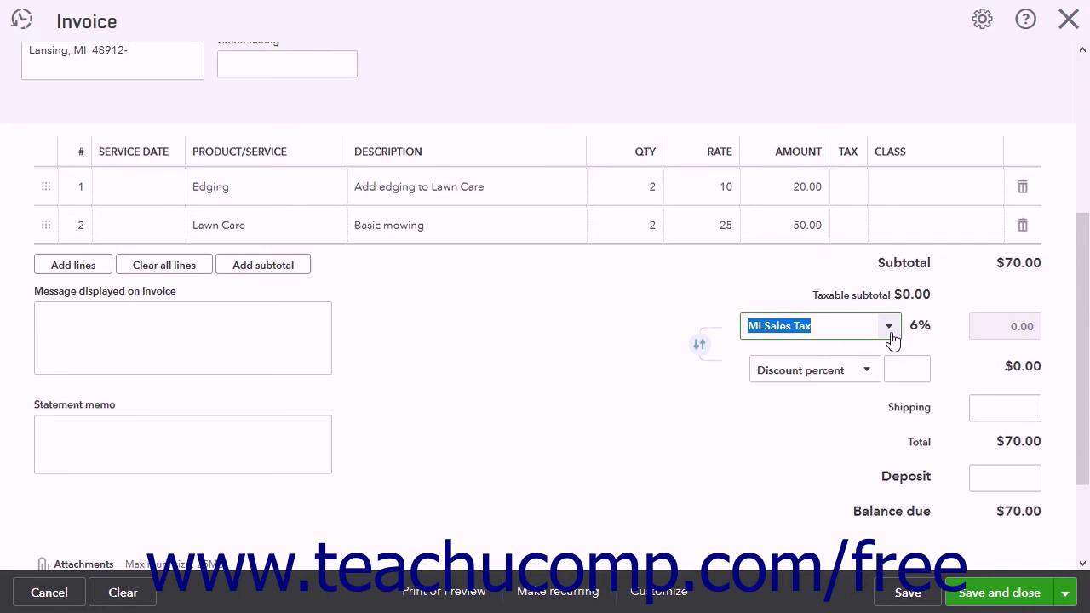
pyautogui.click(871, 385)
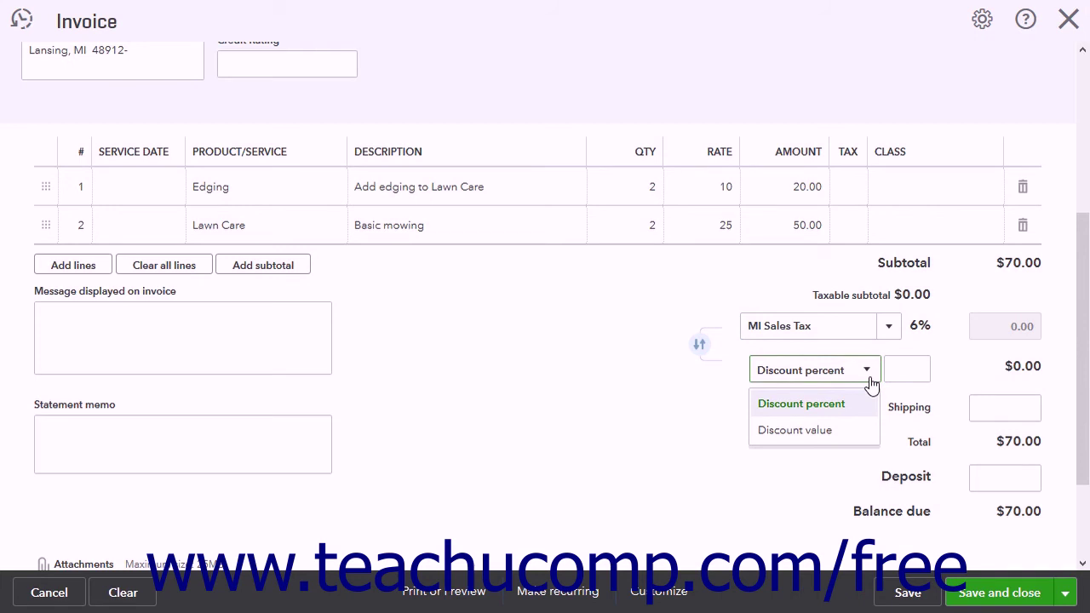
pyautogui.click(872, 385)
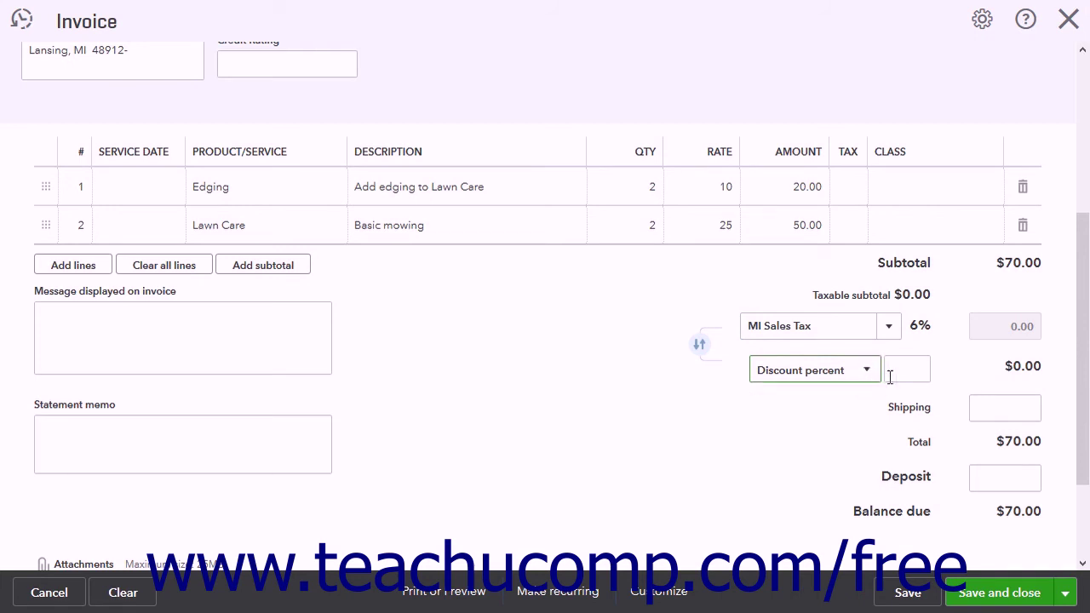
pyautogui.click(904, 380)
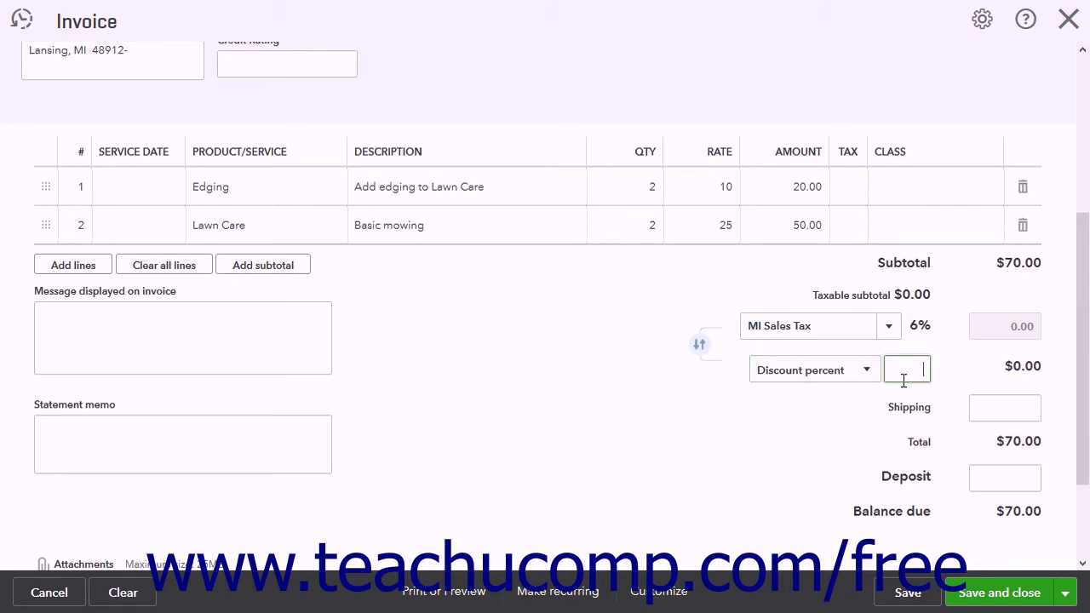
pyautogui.click(699, 348)
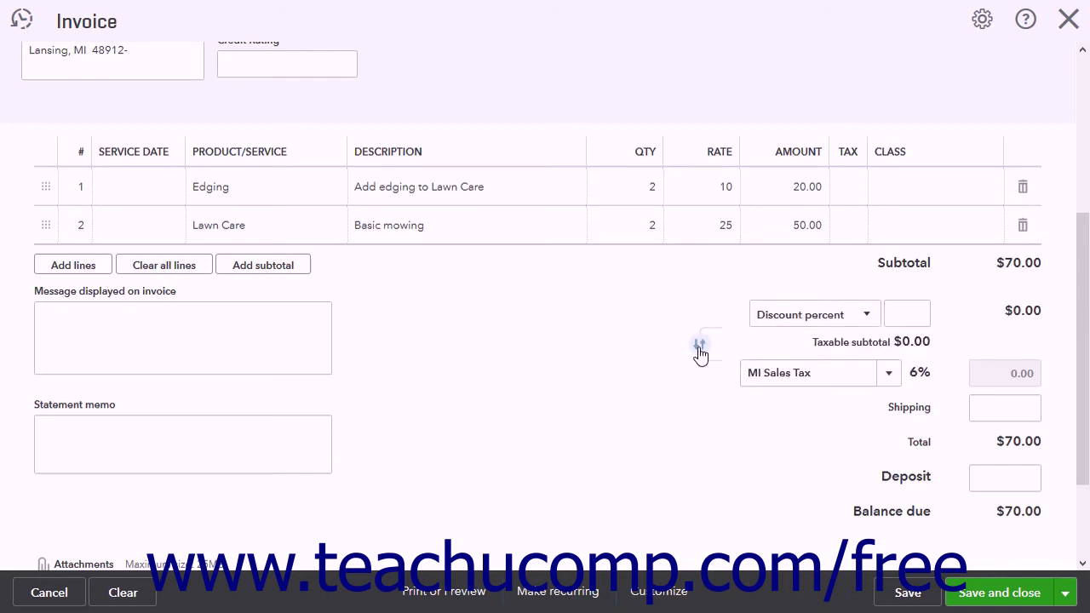
pyautogui.click(699, 348)
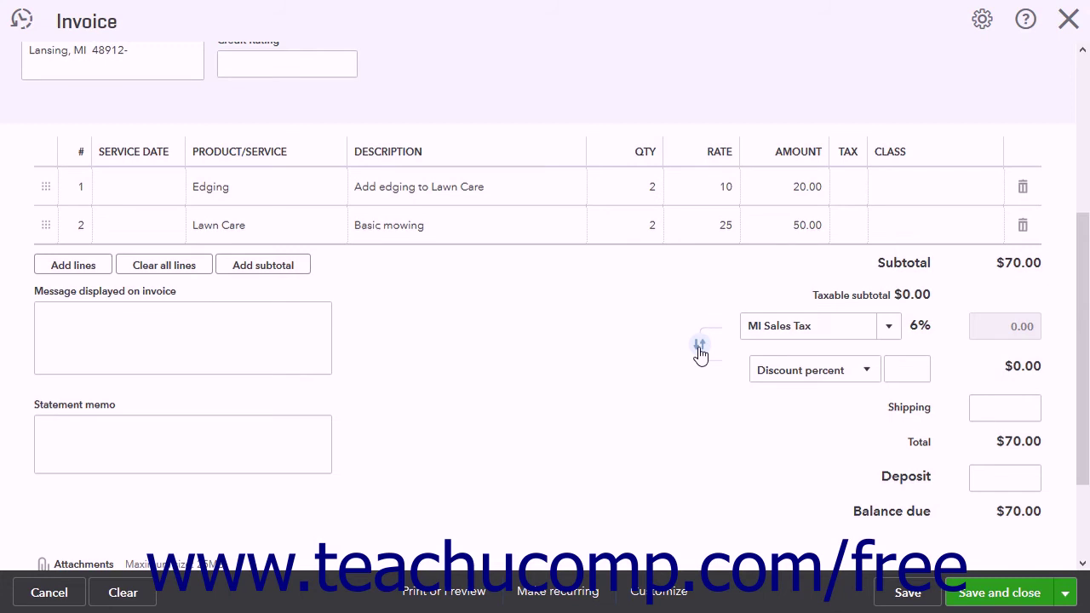
pyautogui.click(977, 407)
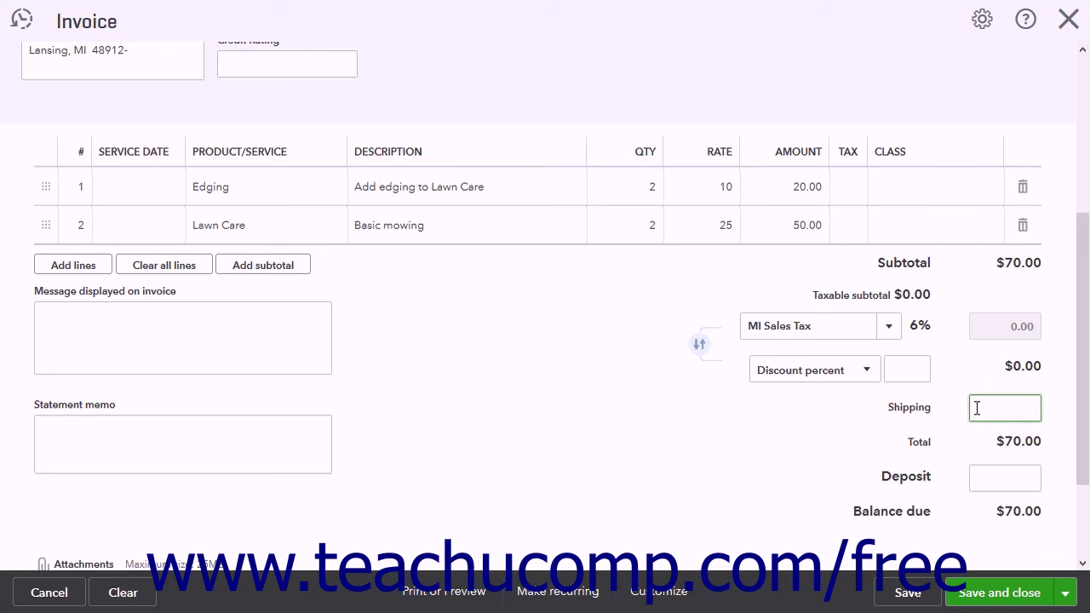
pyautogui.click(1011, 478)
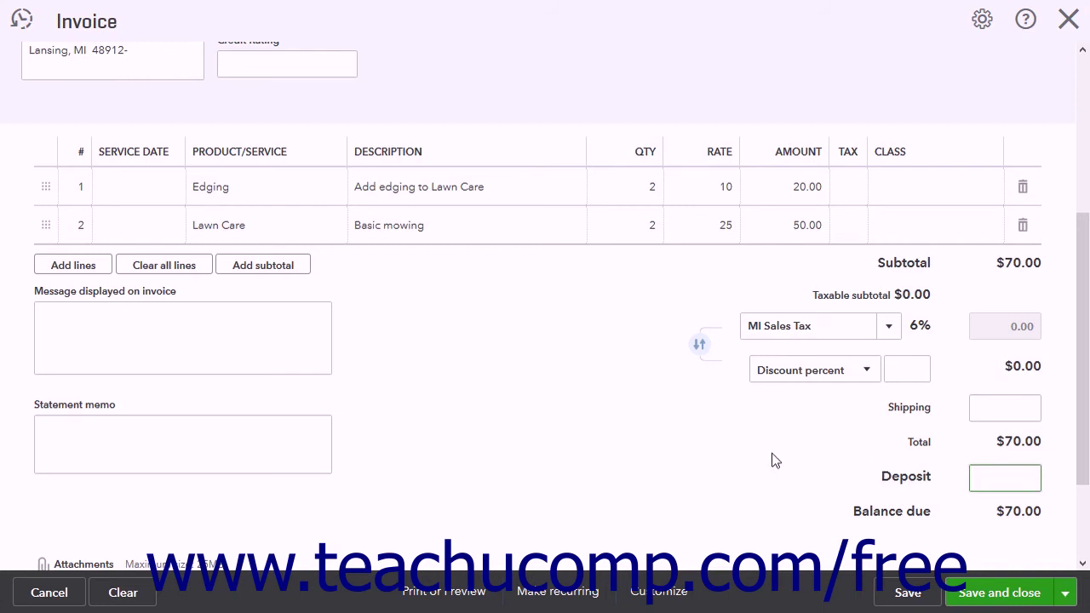
pyautogui.scroll(-3, 647, 457)
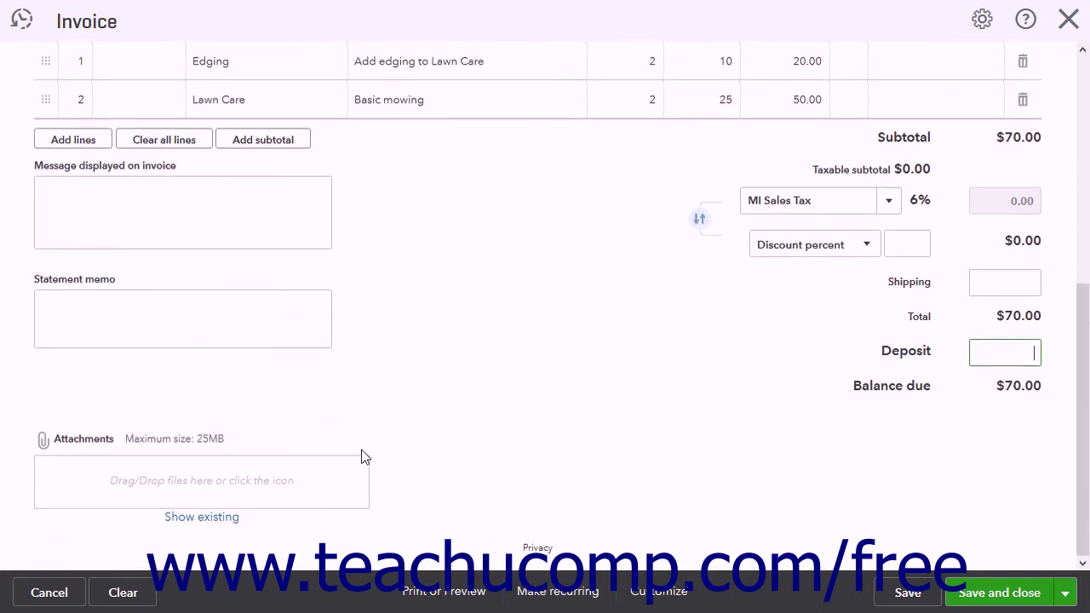
pyautogui.click(207, 488)
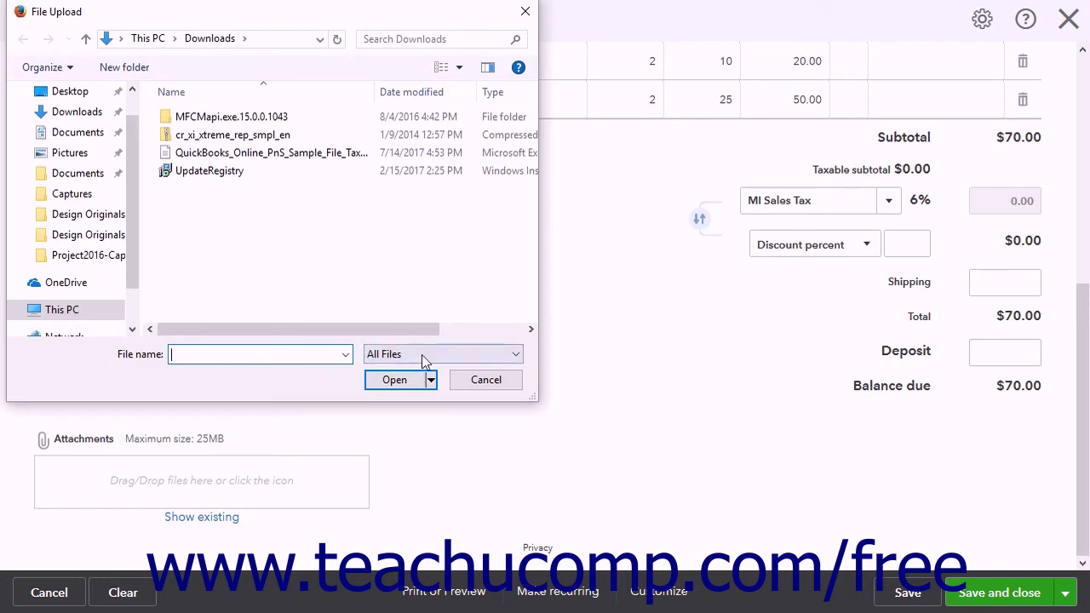
pyautogui.click(484, 383)
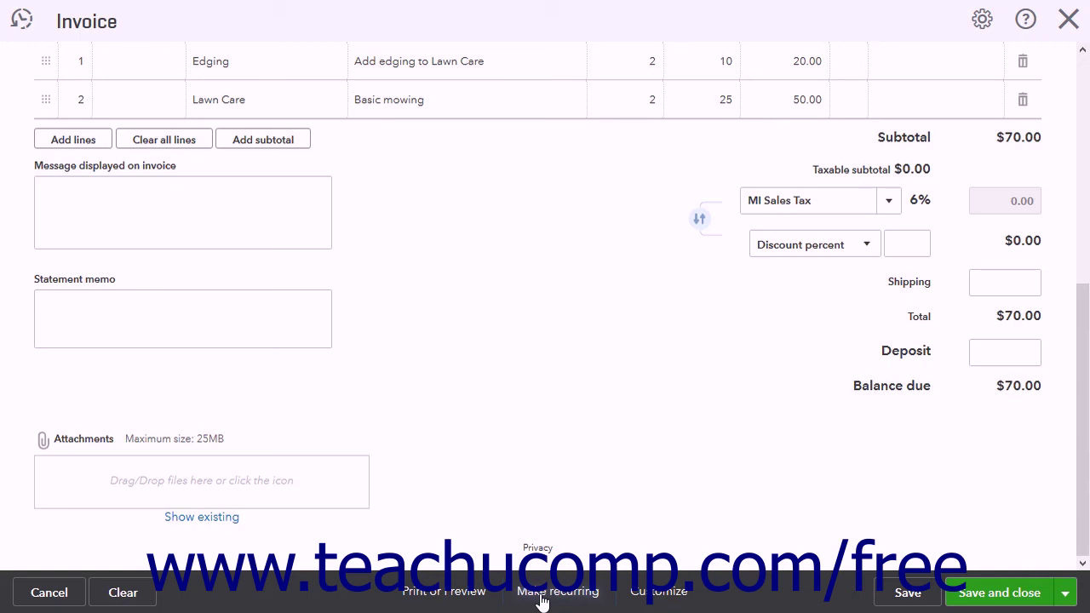
# Step: Keep the Standard invoice style and reveal the alternative Save and close options
pyautogui.click(645, 599)
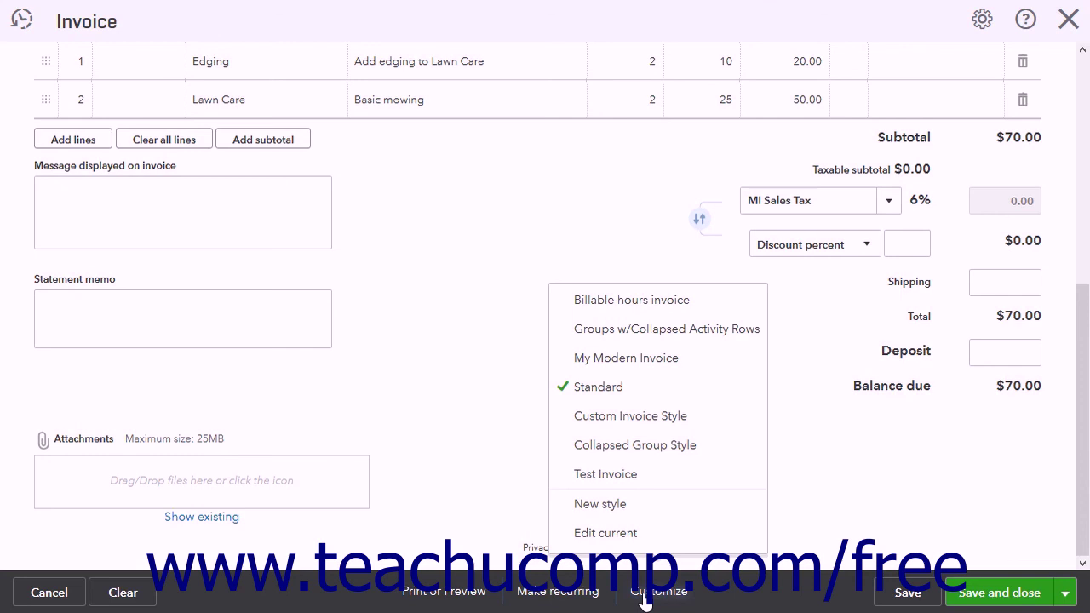
pyautogui.click(756, 594)
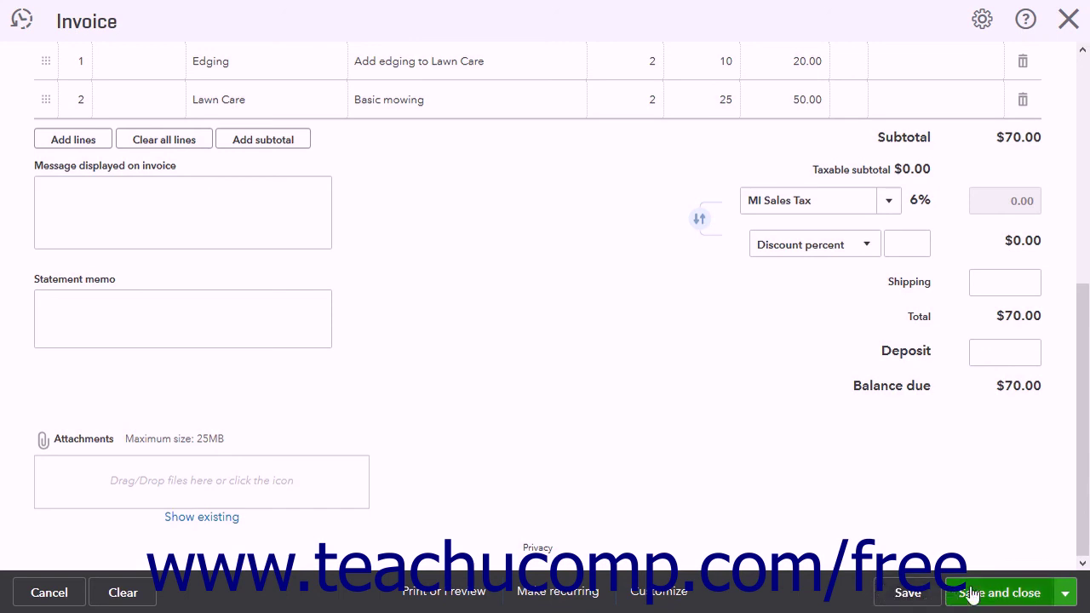
pyautogui.click(1064, 594)
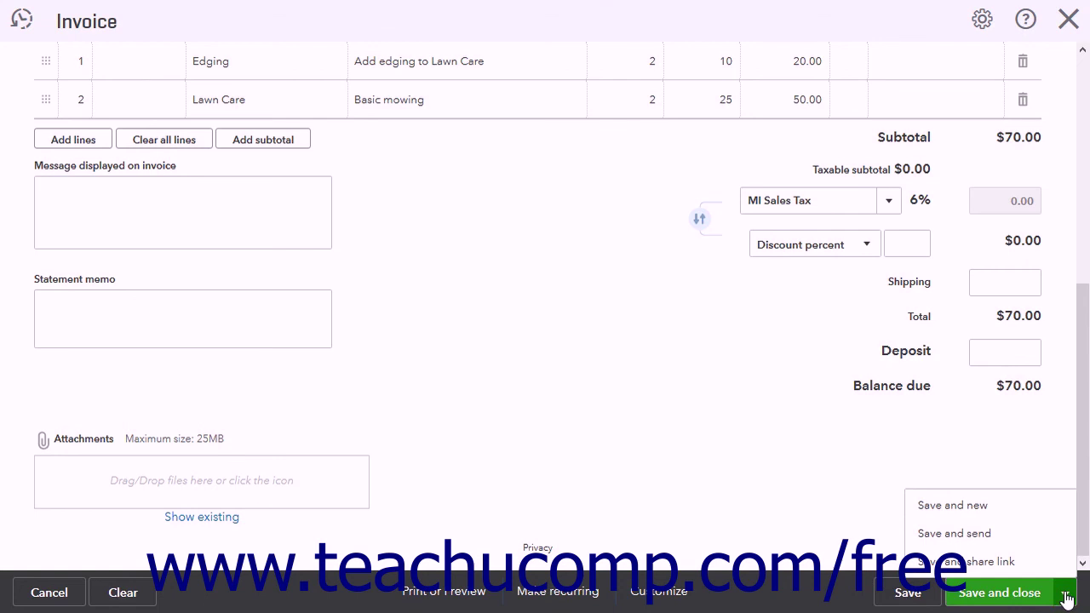